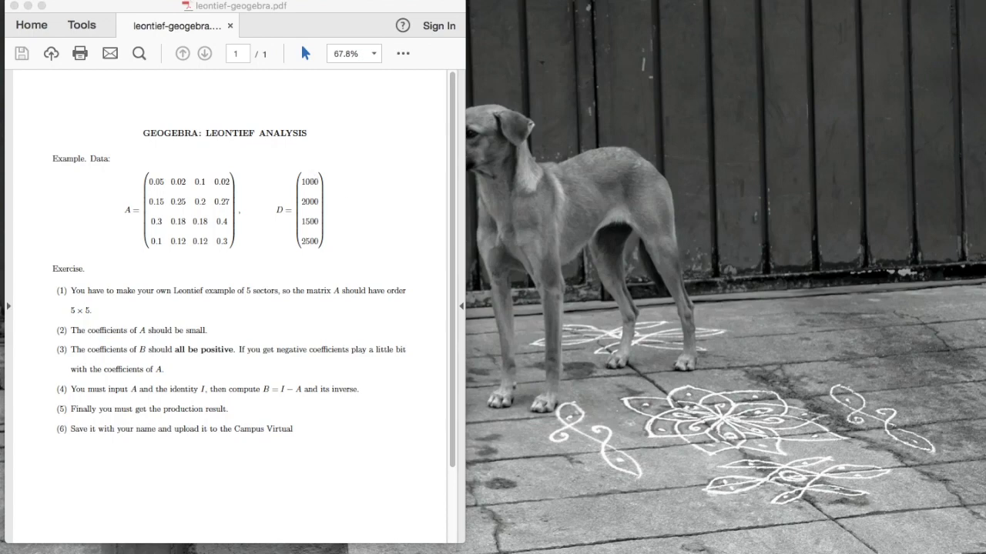
Step: Start GeoGebra Classic beside the exercise, close the keyboard and app choices, and widen the Algebra view
left_click(776, 549)
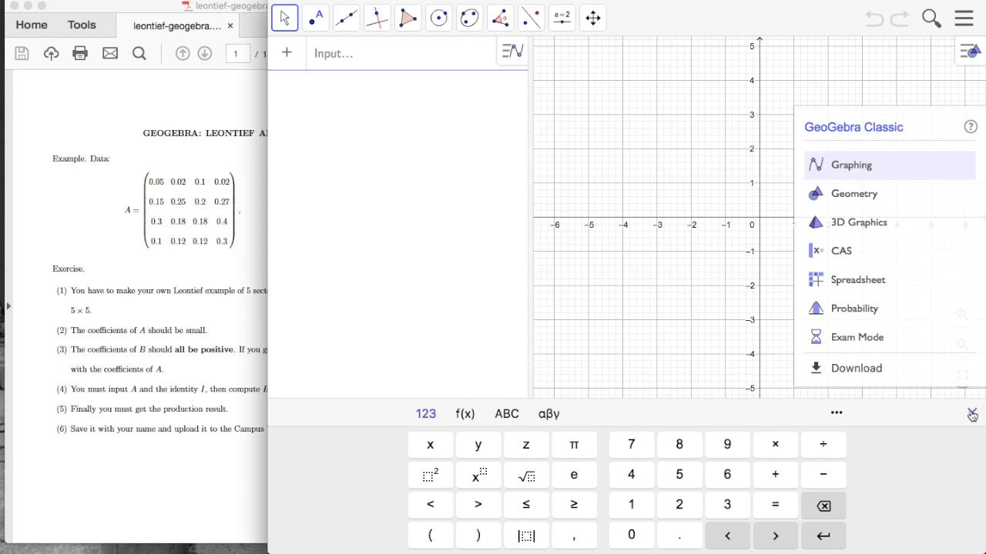
left_click(972, 414)
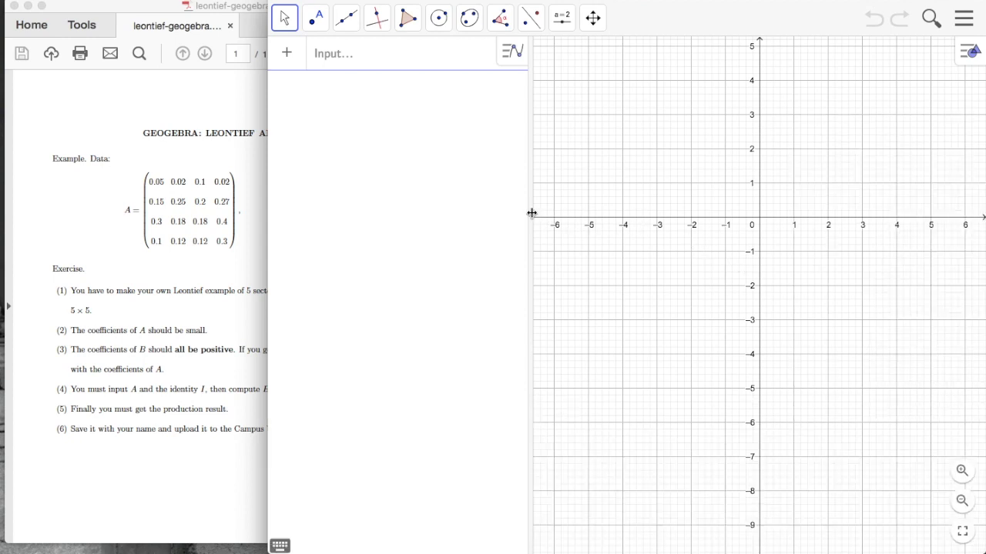
left_click_drag(532, 213, 680, 221)
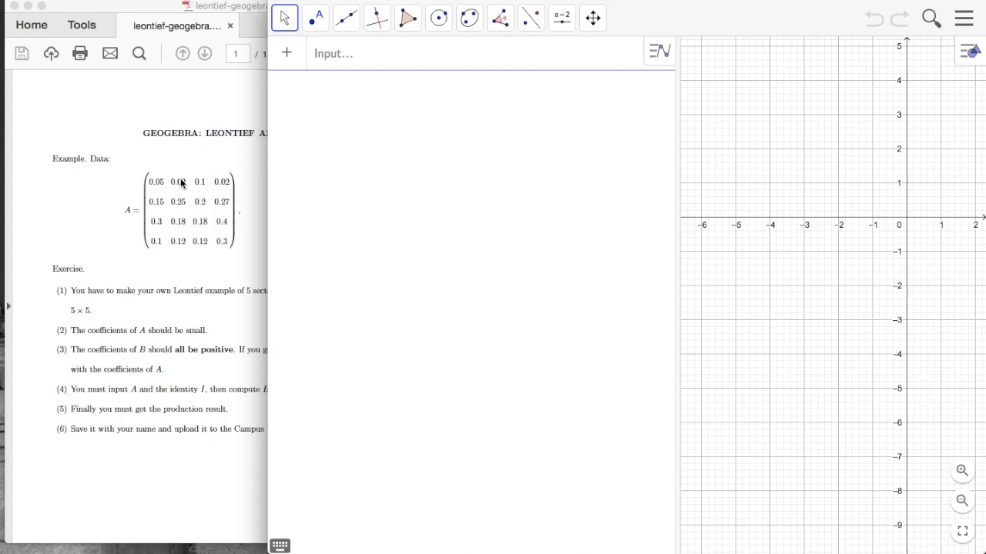
Step: Enter A = {{0.05,0.02,0.1,0.02},{0.15,0.25,0.2,0.27},{0.3,0.18,0.18,0.4},{0.1,0.12,0.12,0.3}}
left_click(365, 53)
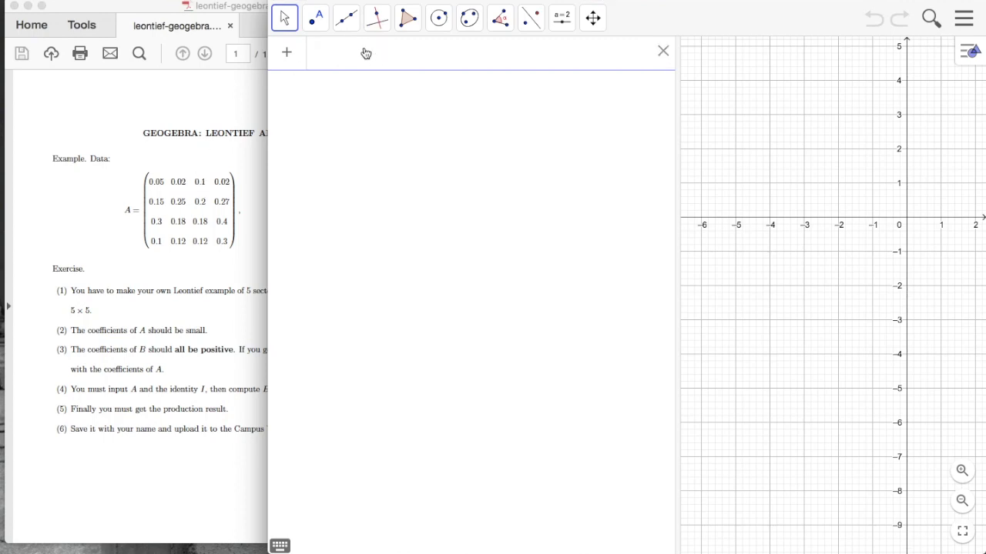
type("A")
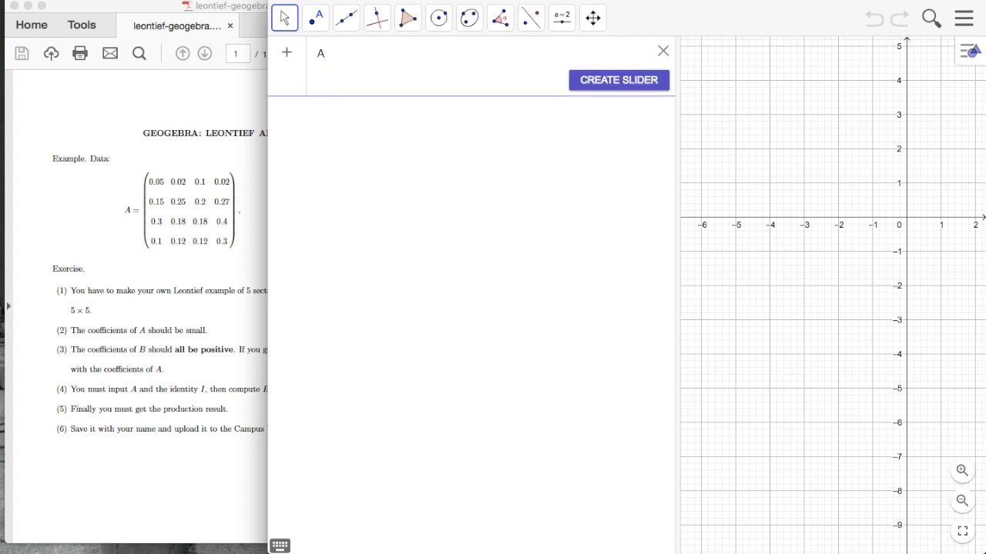
type(" = {")
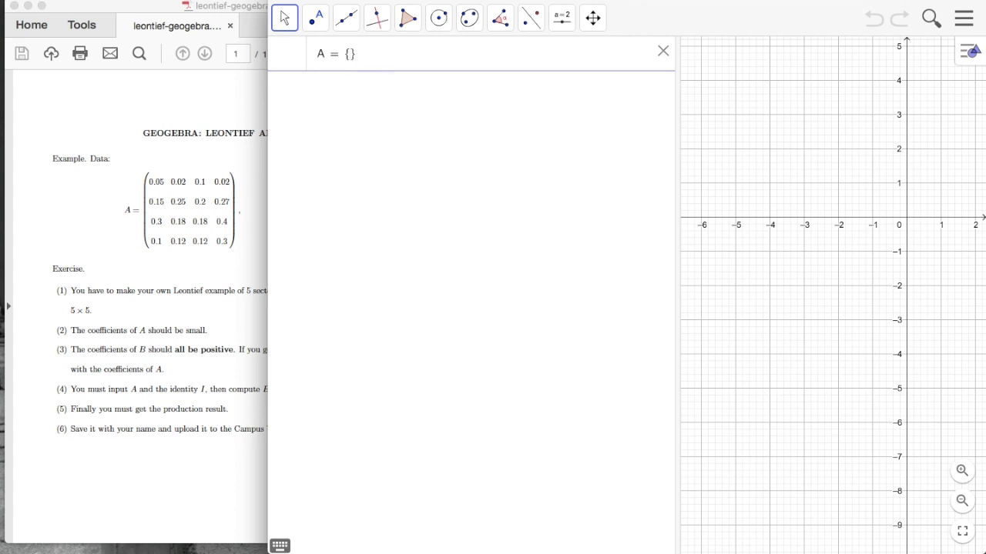
type("{")
type("0.05")
type(", ")
type("0.02")
type(", 0.1")
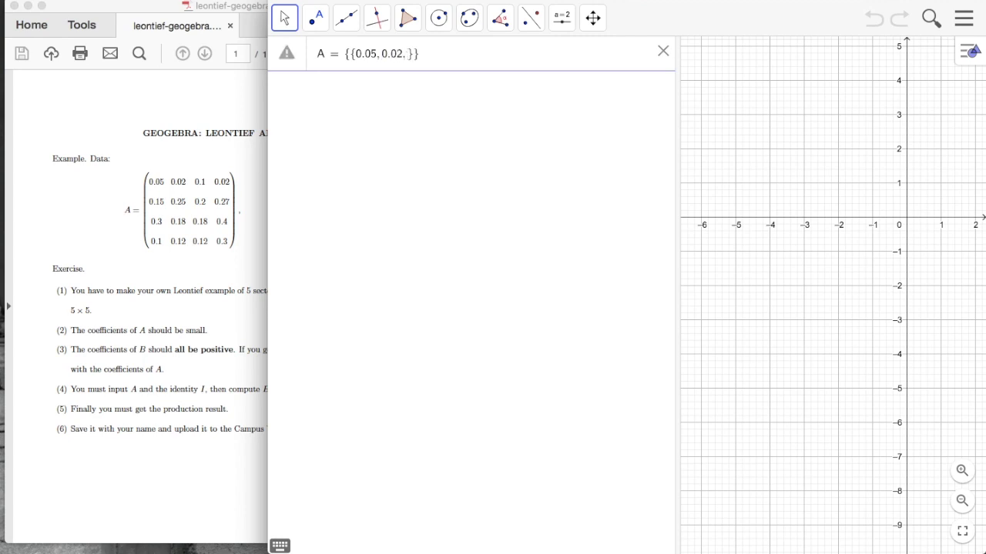
type(", 0.02")
key("Right")
type(", {0.15")
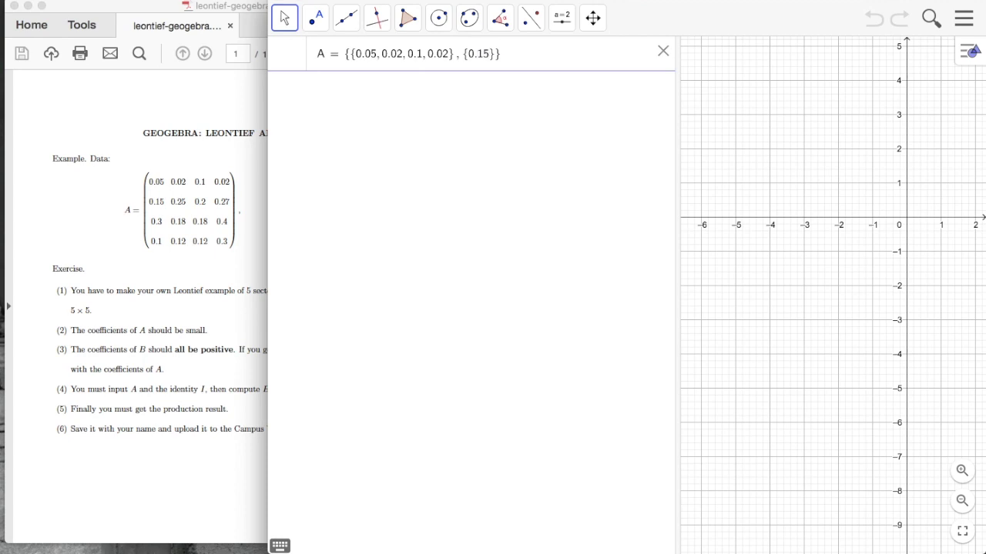
type(", 0.25, 0.2, 0.27")
key("Right")
type(", ")
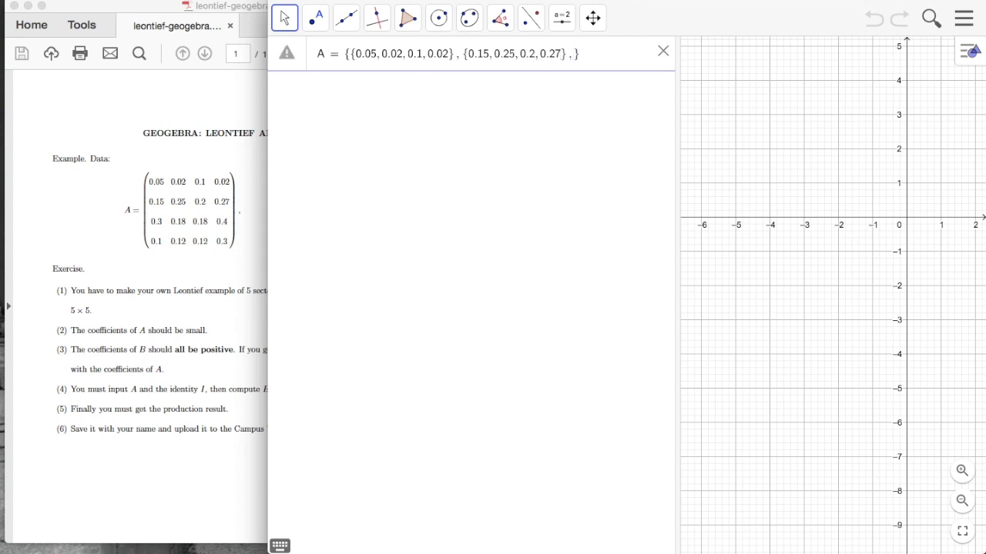
type("{0.3, 0.18")
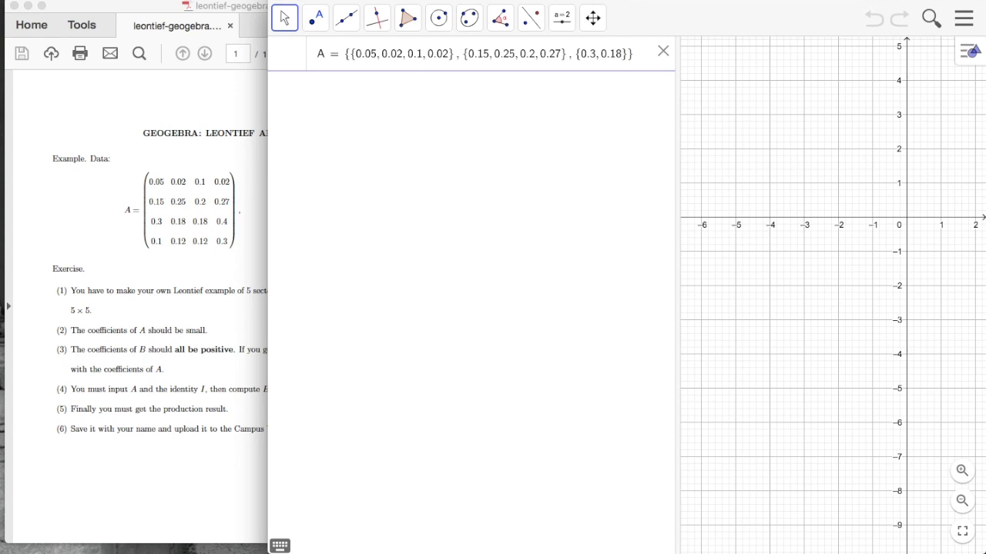
type(", 0.18, 0")
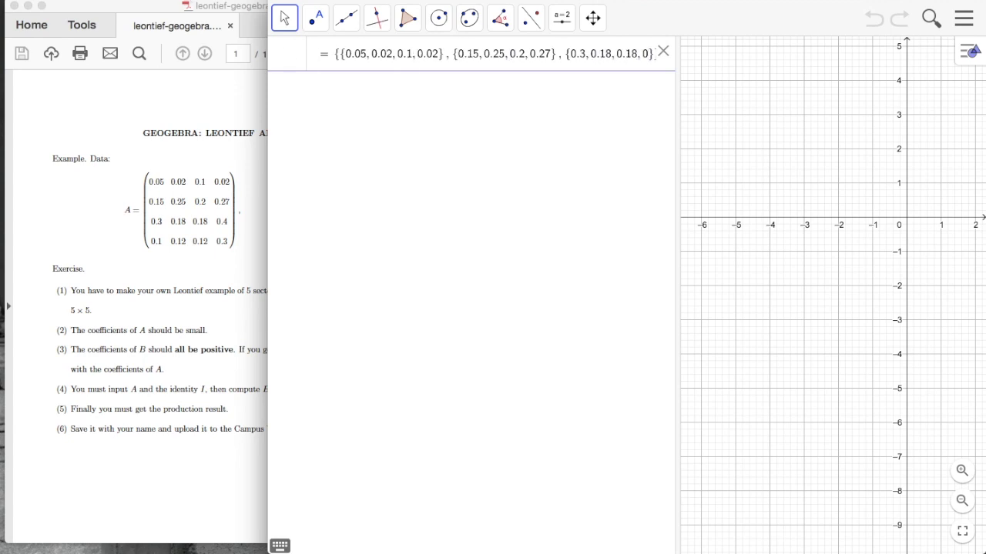
type(".4} ")
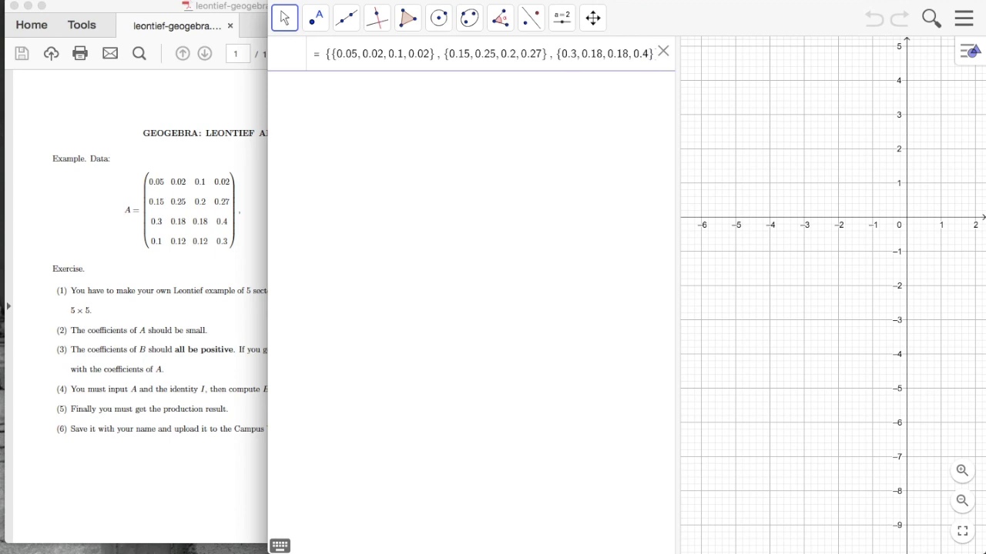
type(", {")
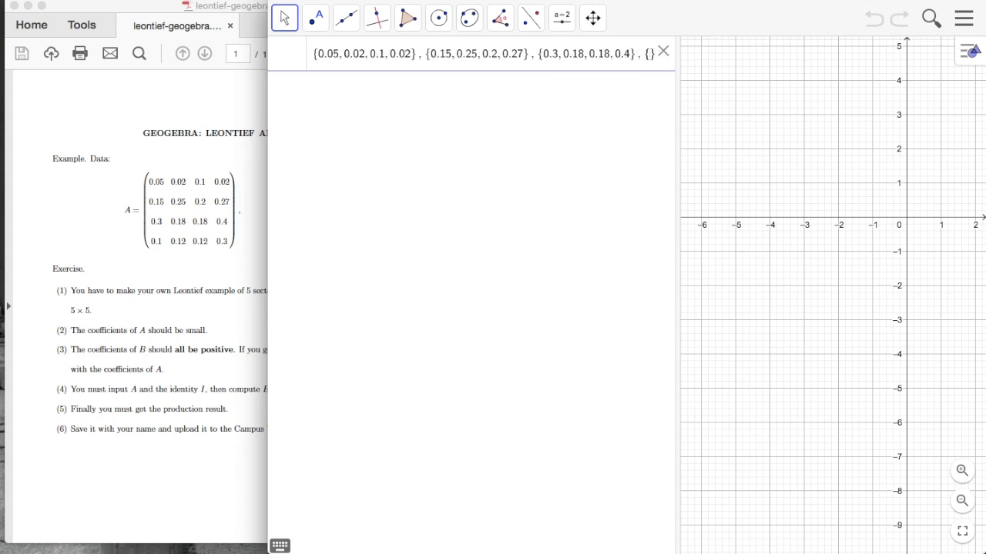
type("0.1, 0")
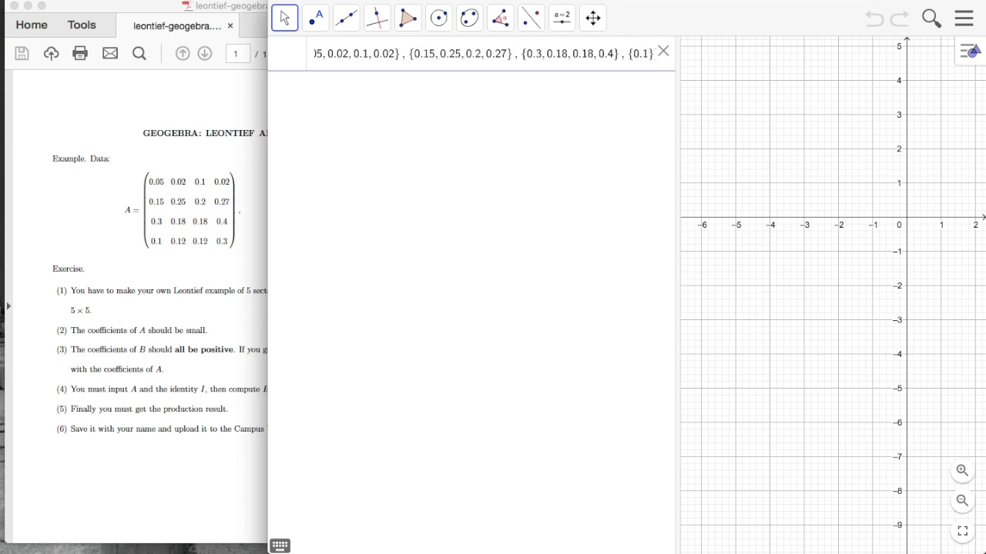
type(".12, 0.")
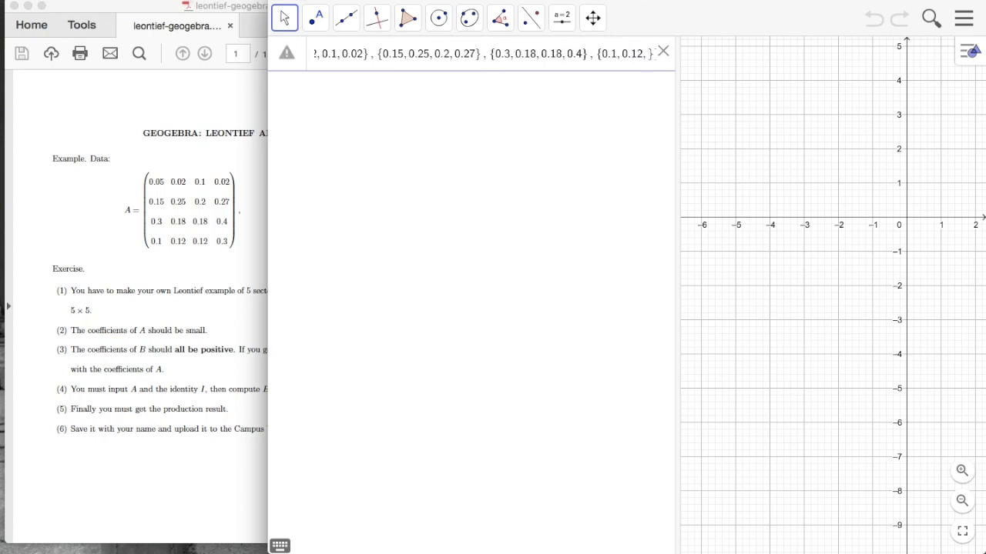
type("12, 0.3")
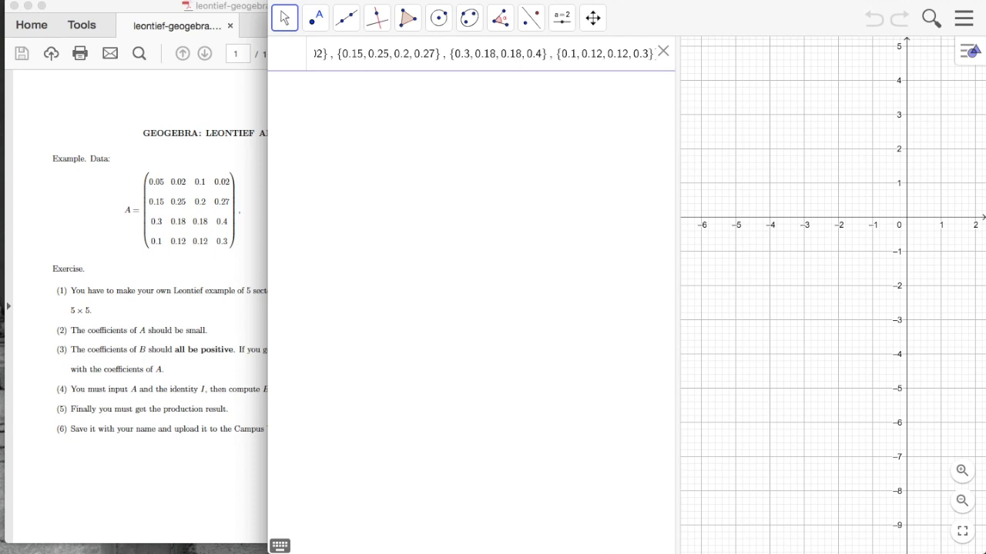
key("Return")
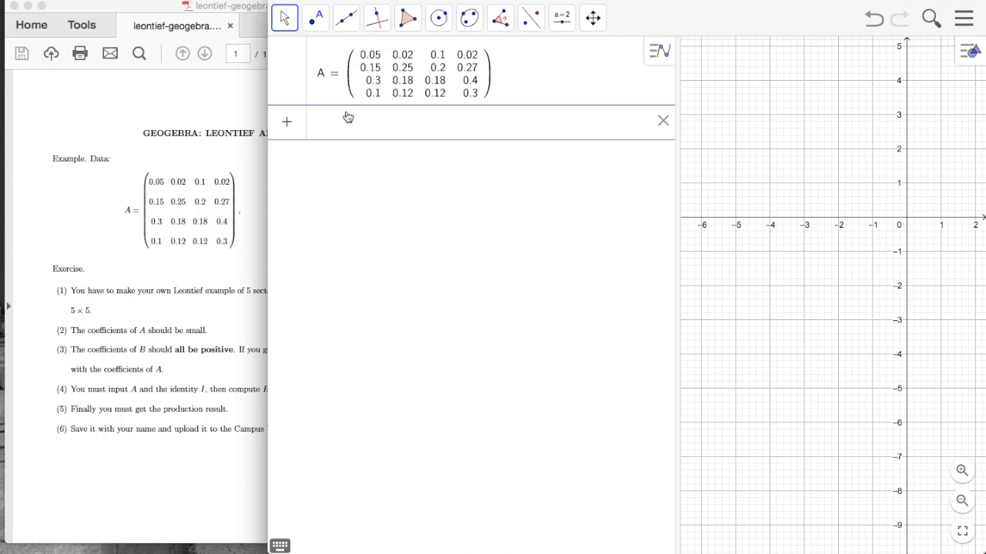
Step: Define the identity matrix I = {{1,0,0,0},{0,1,0,0},{0,0,1,0},{0,0,0,1}}
type("I = ")
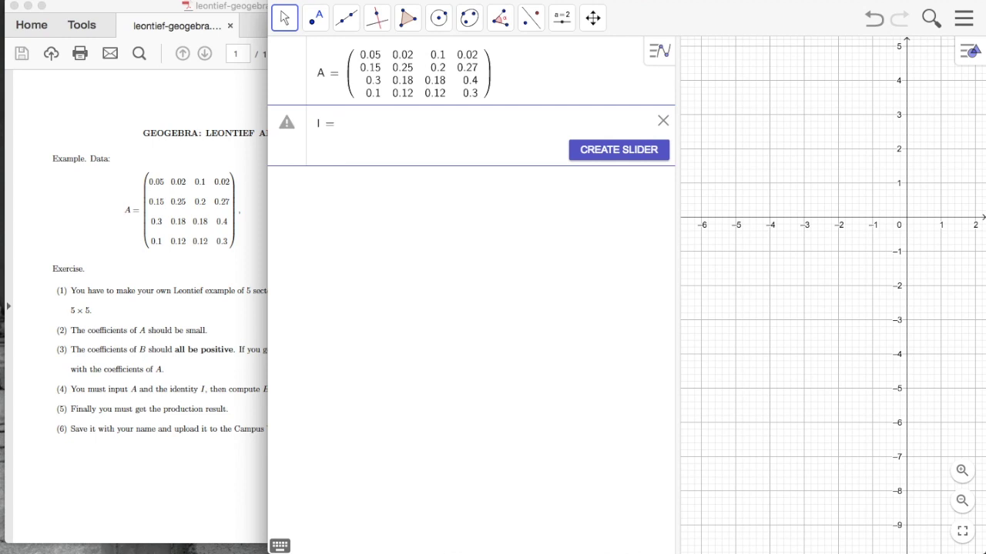
type("{")
type("{1, 0, ")
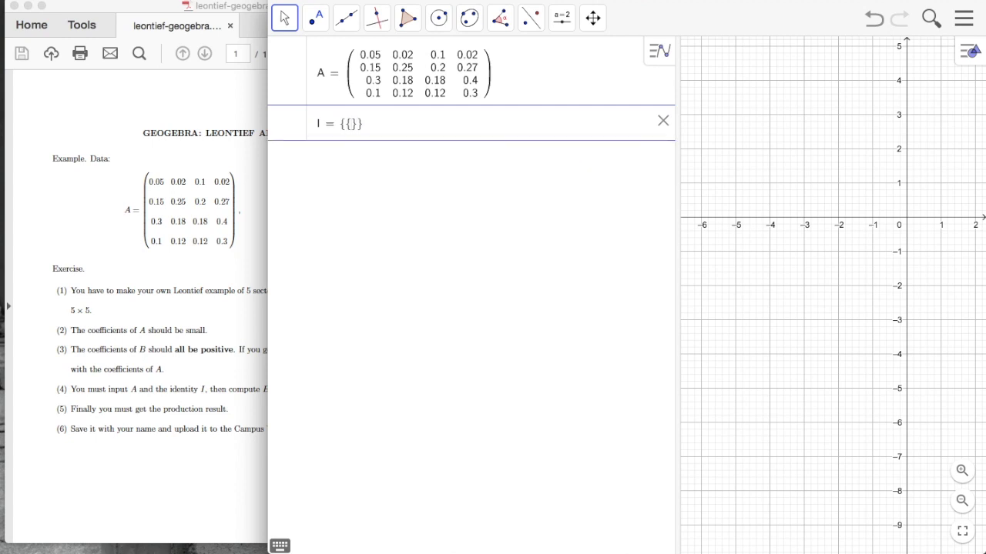
type("0, 0}, {0, 1, 0, 0")
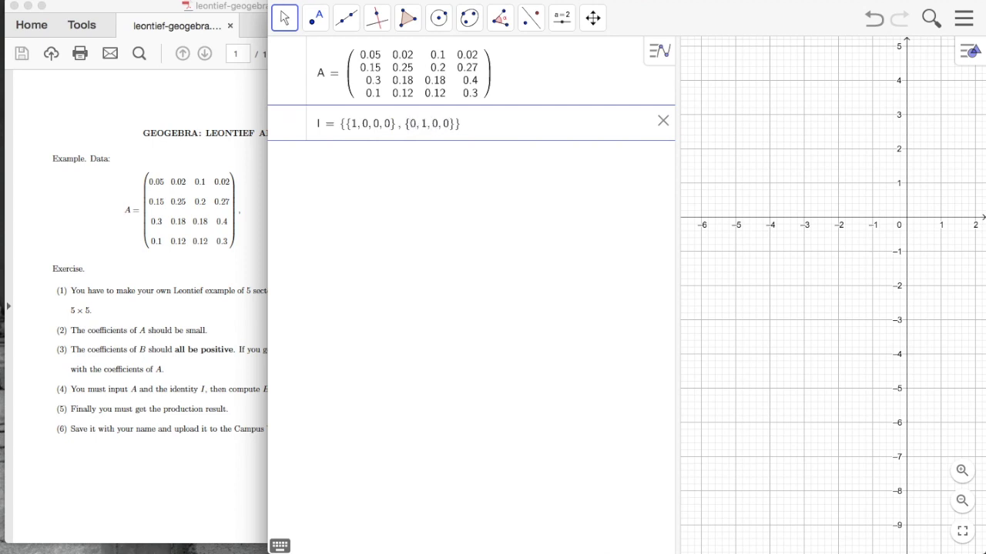
type("}, {0, 0, 0, 1}, {")
key("BackSpace")
key("BackSpace")
key("BackSpace")
key("BackSpace")
key("BackSpace")
key("BackSpace")
type("1,0},{0,0,0")
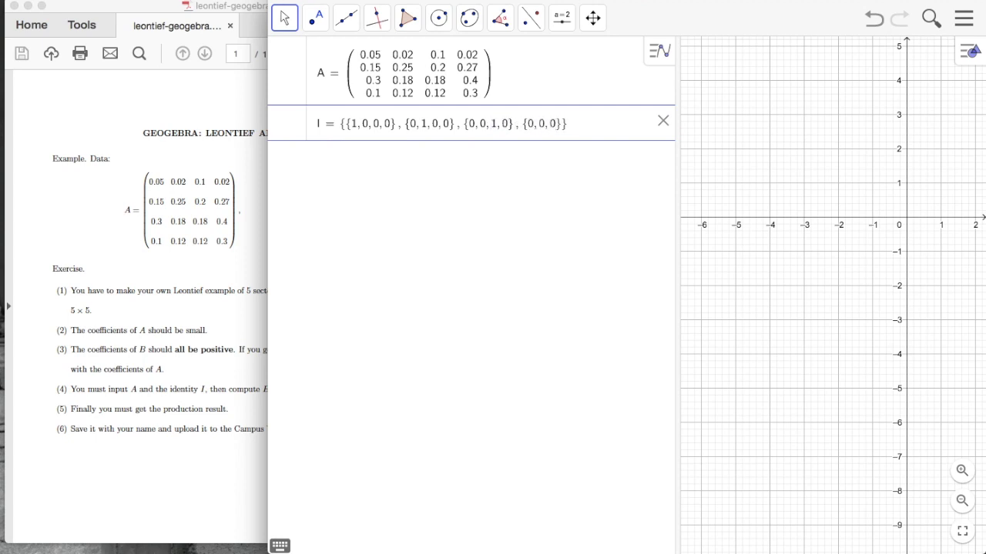
type(",1")
key("Return")
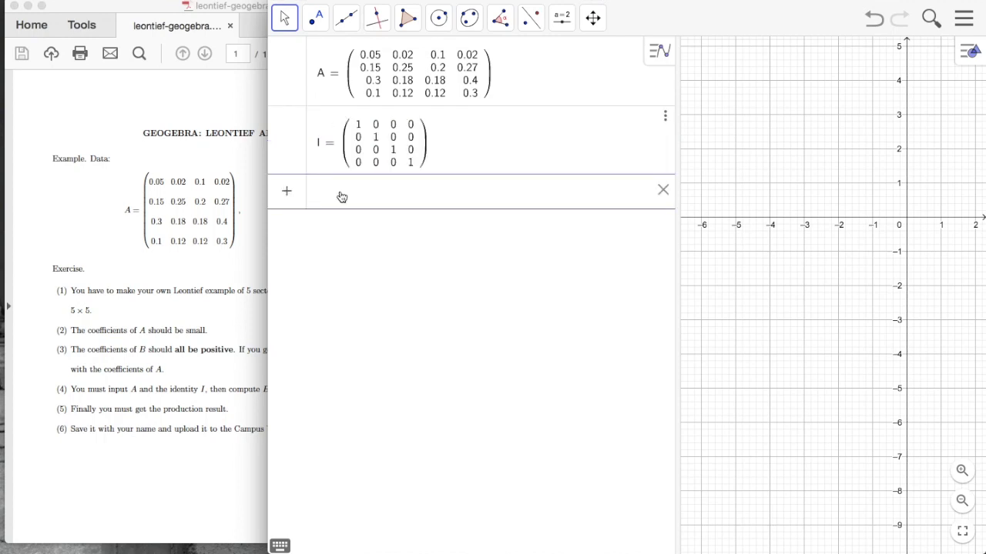
Step: Create B = I − A, whose diagonal is 0.95, 0.75, 0.82, 0.7
type("B=I-")
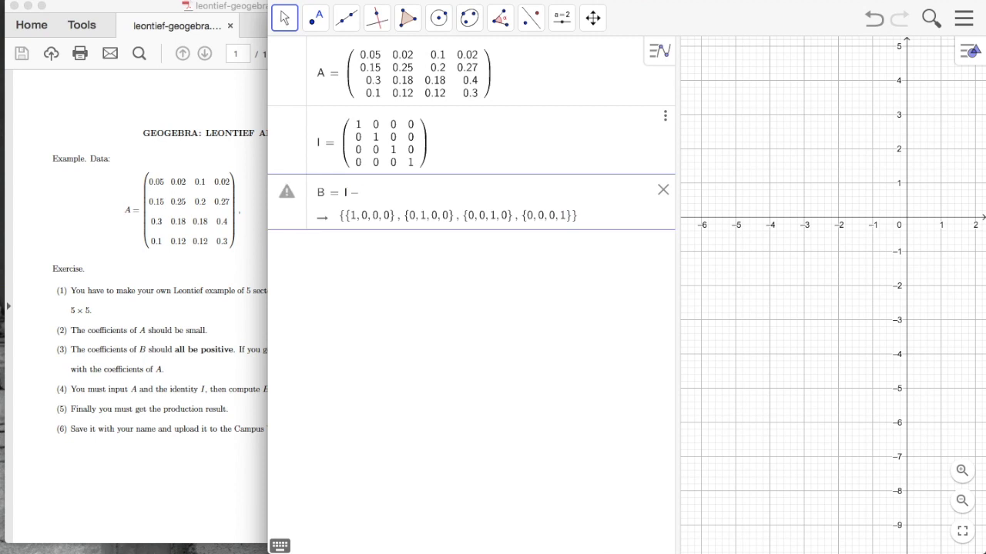
type("A")
key("Return")
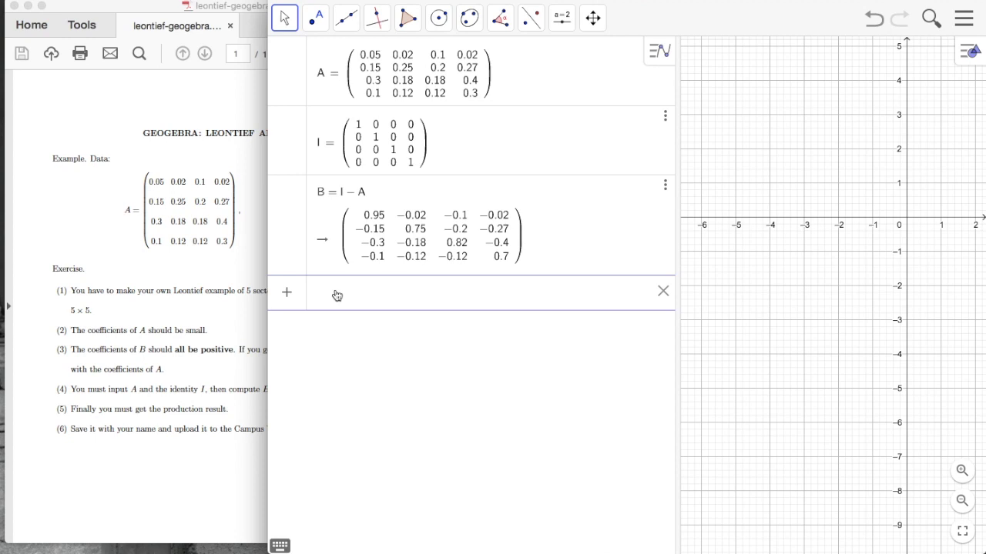
Step: Create m1 = Invert(B), with first row 1.15, 0.11, 0.19, 0.18, then begin typing D =
type("I")
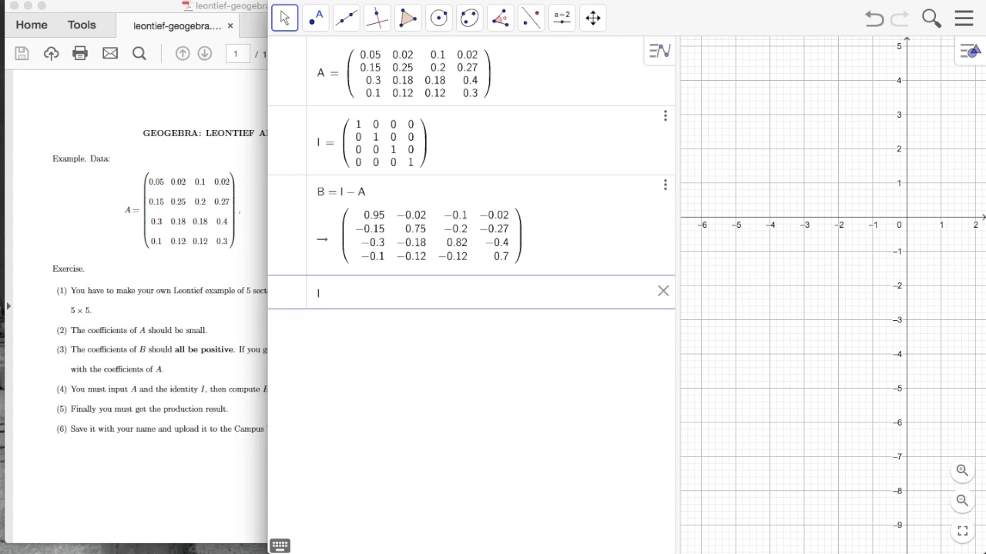
type("nver")
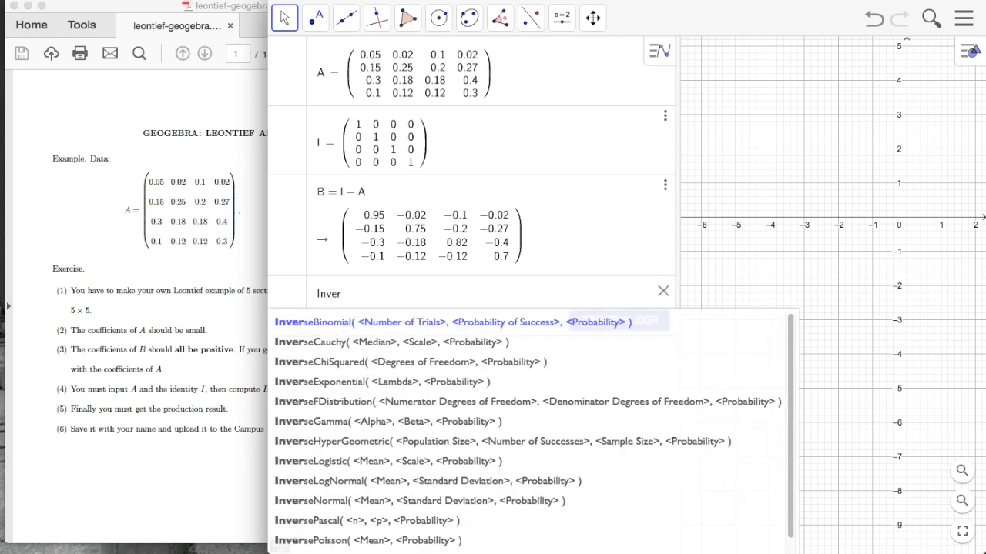
type("t (B")
key("Return")
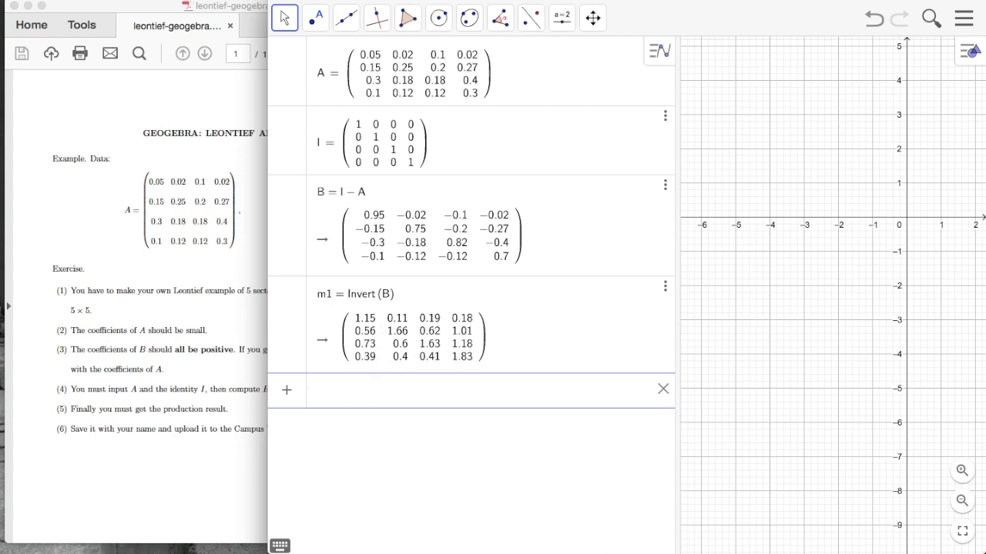
type("D ")
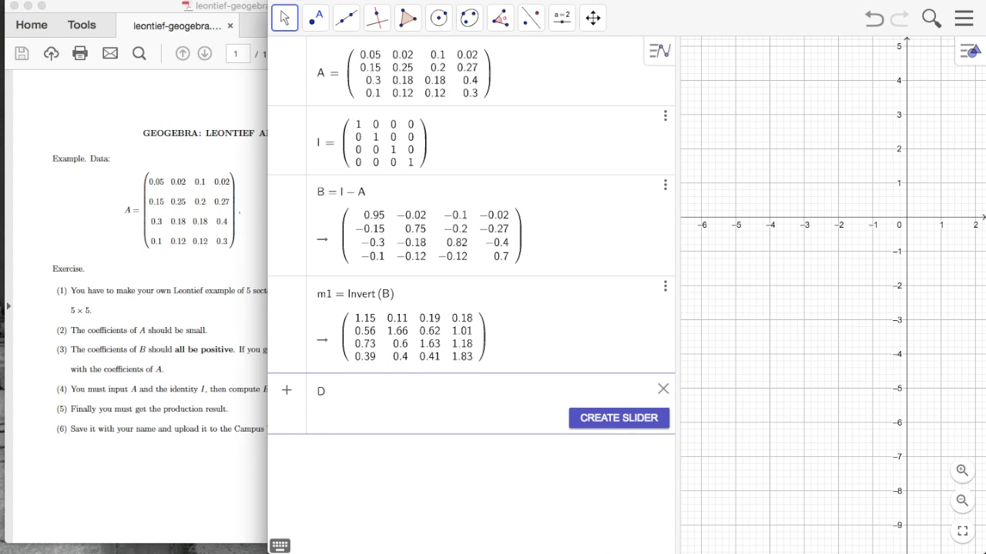
type("=")
Step: Enter the demand column D = {{1000},{2000},{1500},{2500}}, reading the values from the PDF
left_click_drag(216, 8, 132, 3)
left_click(427, 391)
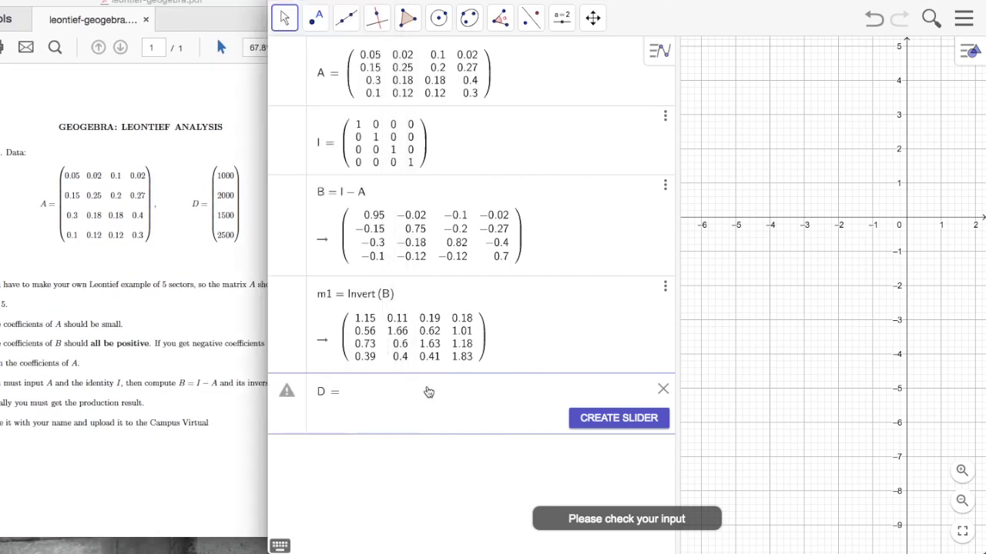
type("{")
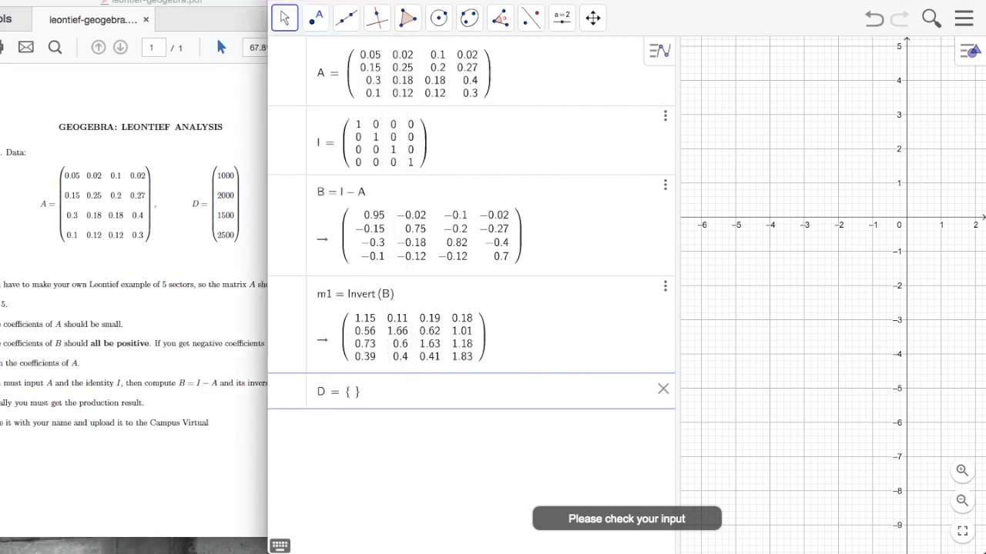
type("{1000")
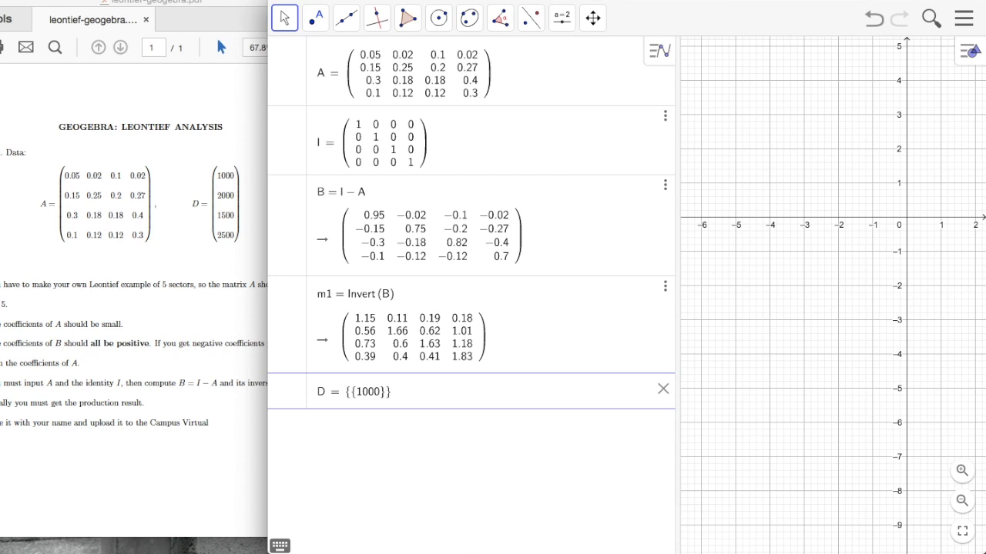
type("}, {2000}, {1500")
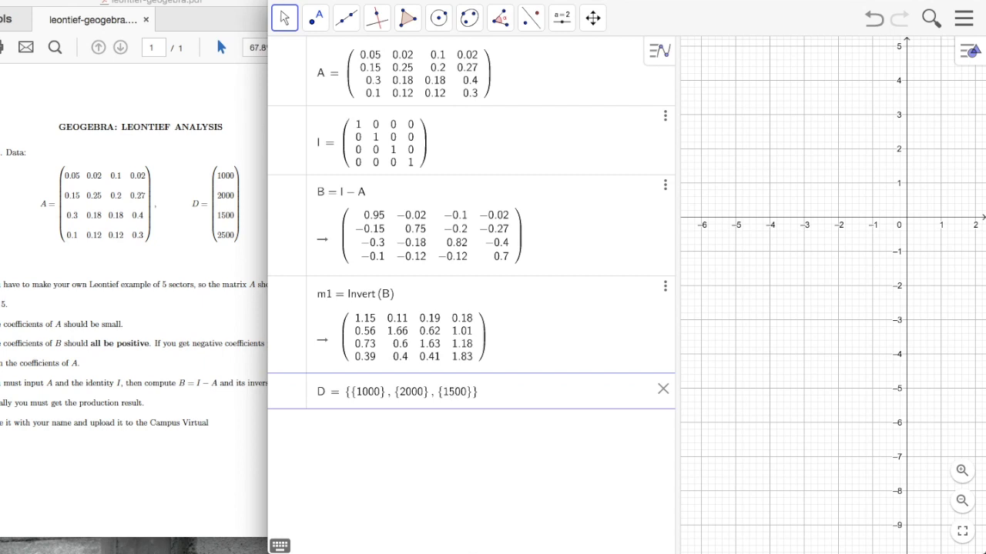
type("}, {2500")
key("Return")
Step: Compute Result = m1*D, giving 2113.49, 7344.53, 7331.41, 6389.23
type("R")
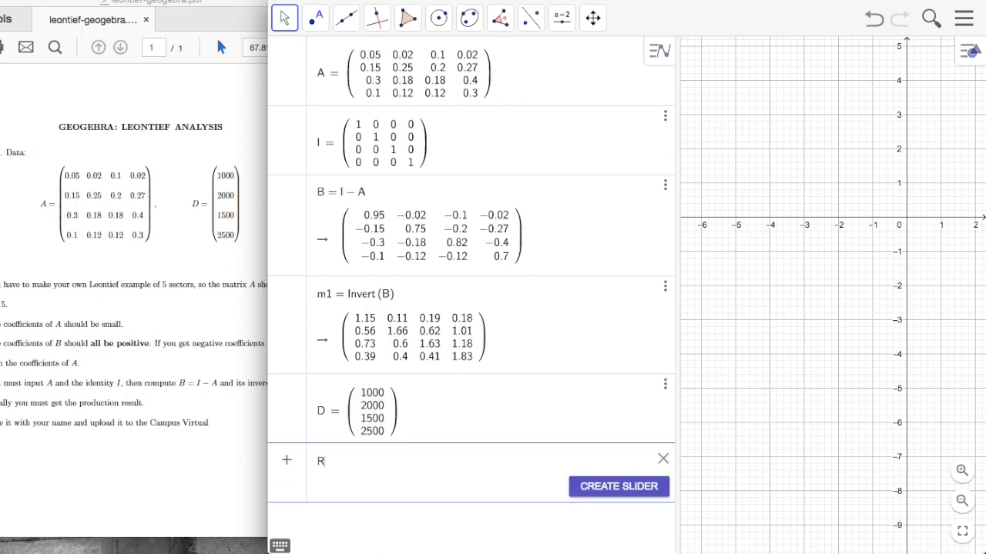
type("esult = ")
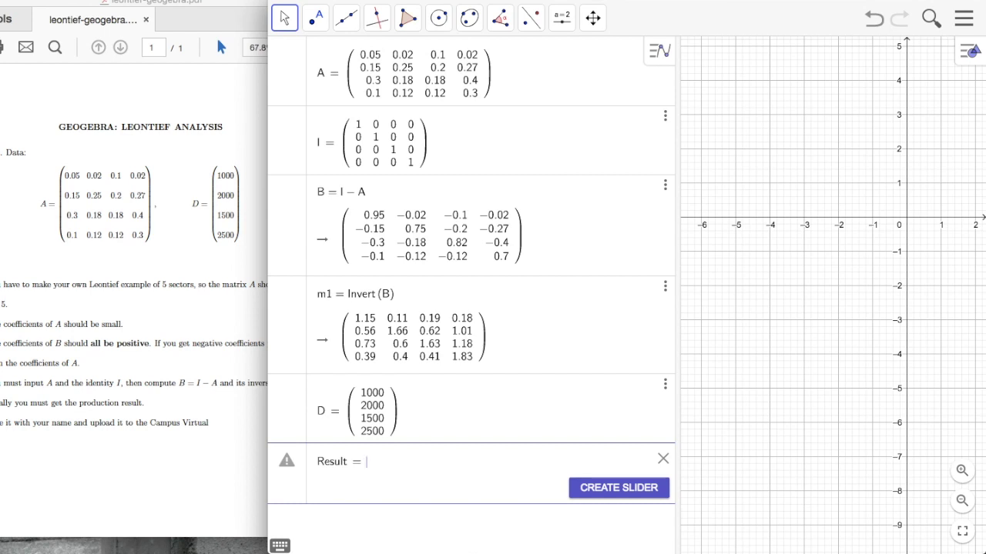
type("m1")
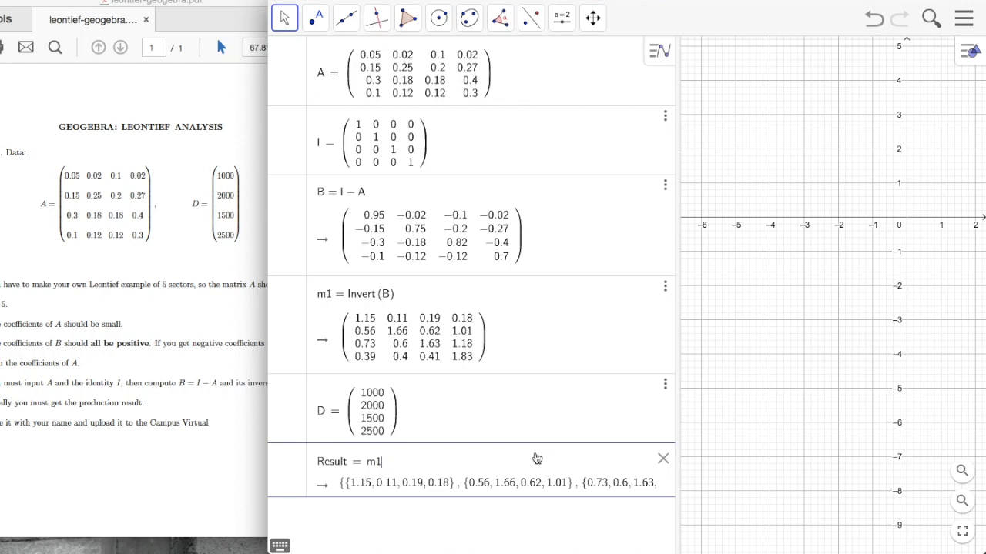
type("*")
type("D")
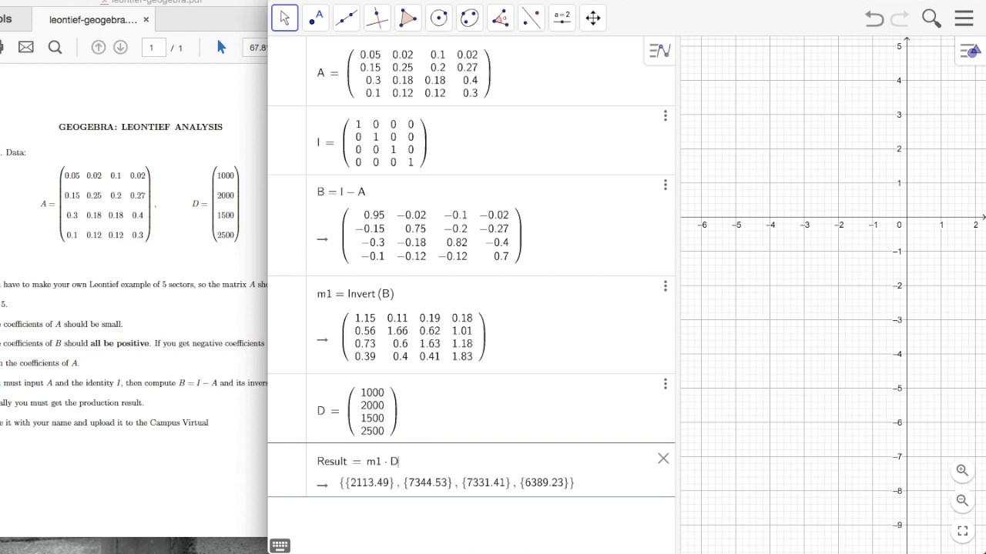
key("Return")
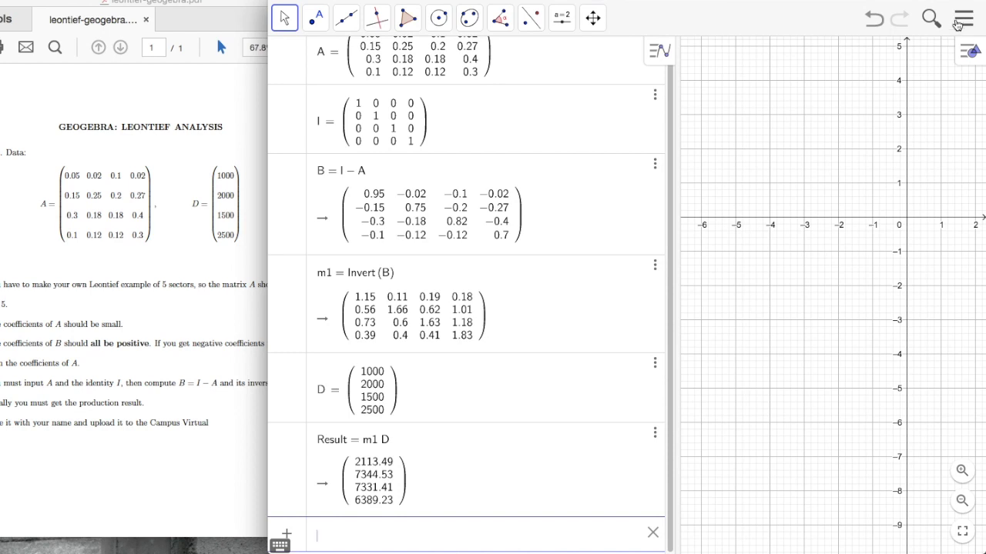
left_click(962, 22)
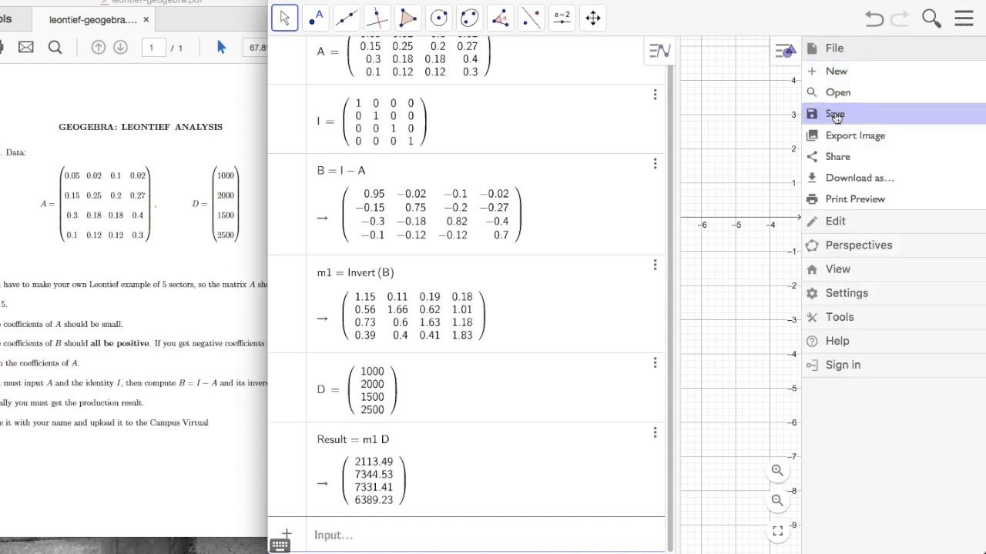
Step: Save the construction as a .ggb file named after the student, without signing in
left_click(834, 116)
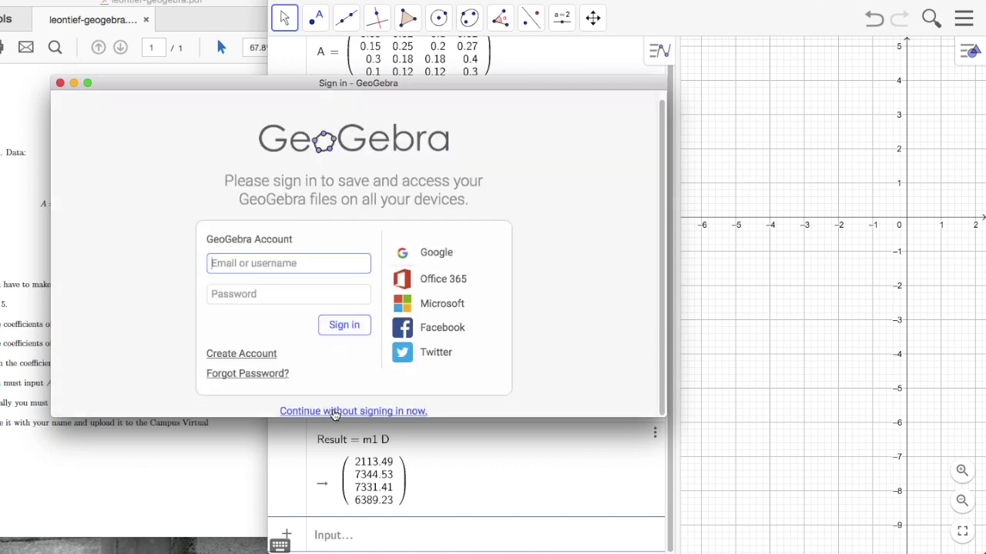
left_click(333, 411)
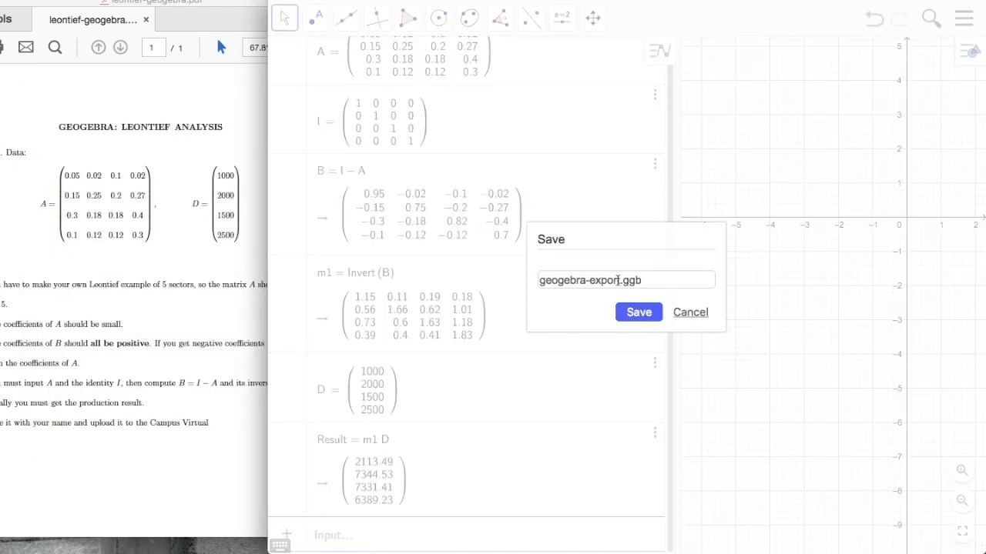
left_click_drag(621, 281, 539, 282)
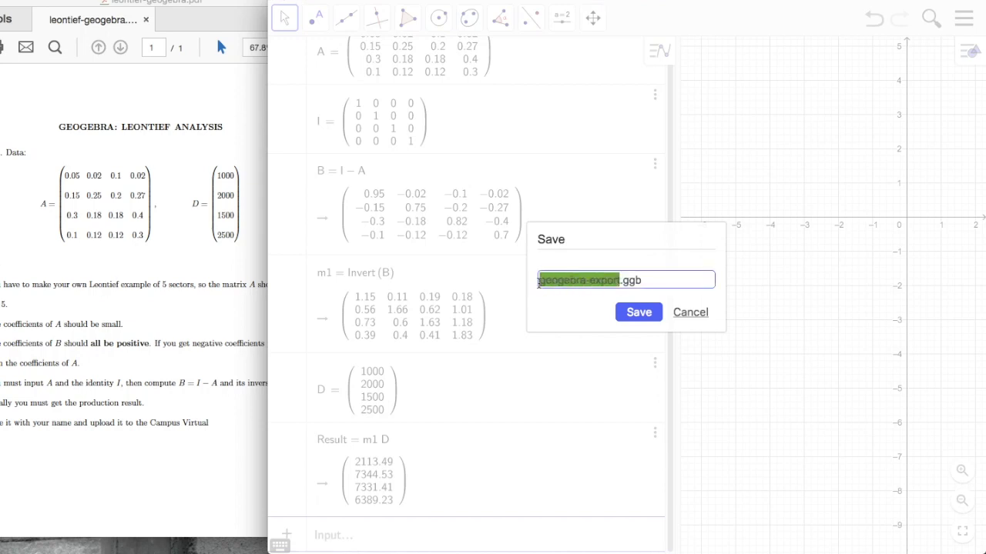
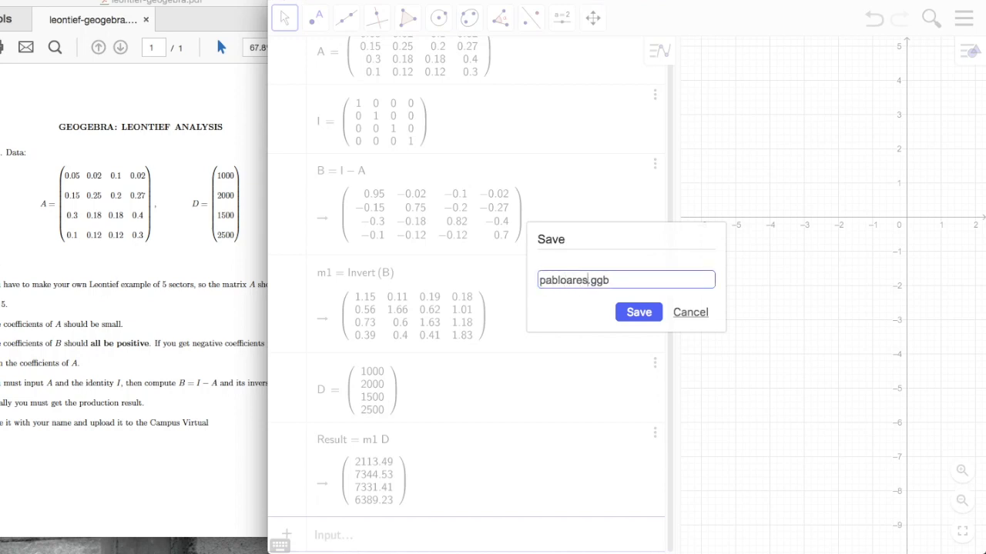
left_click(640, 312)
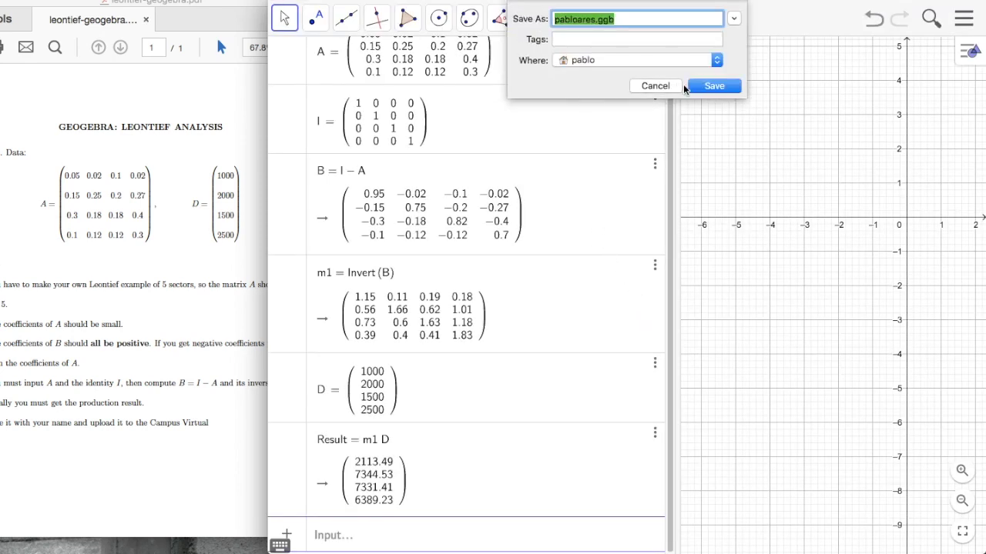
left_click(714, 86)
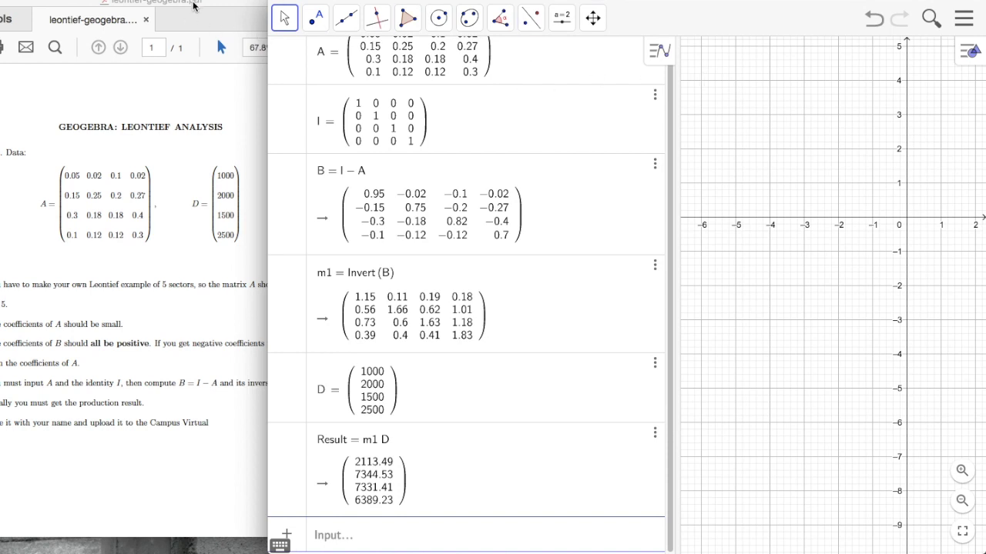
left_click_drag(196, 4, 298, 2)
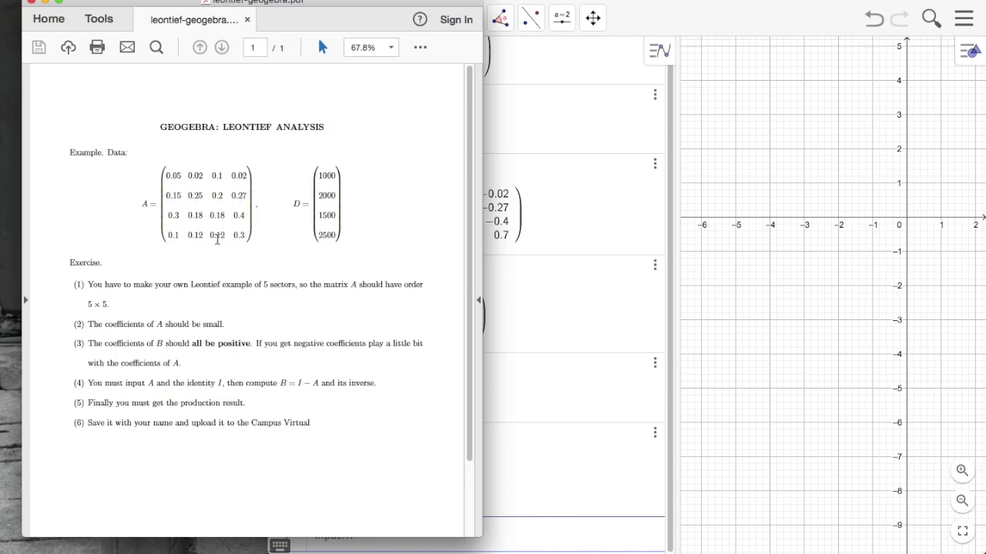
left_click(545, 110)
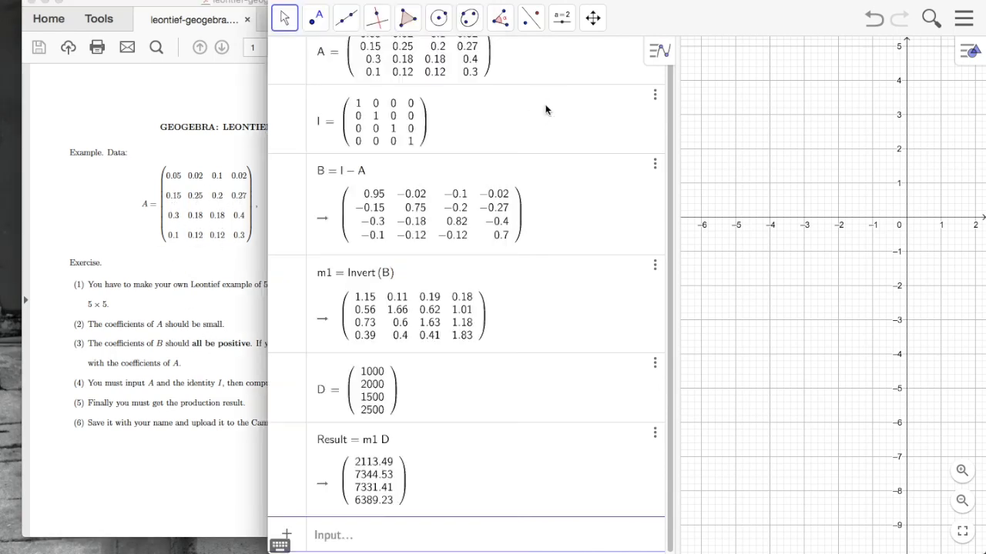
left_click(477, 70)
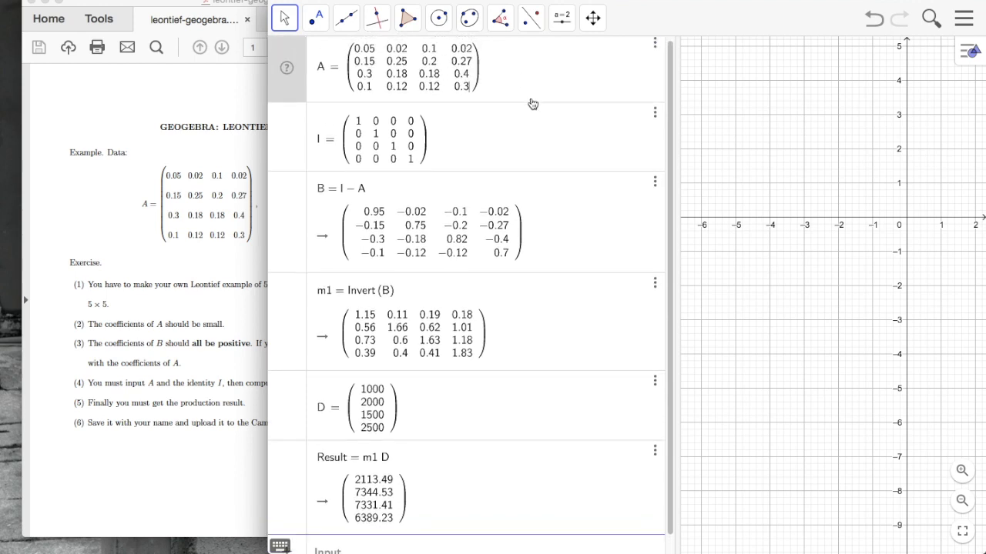
Step: Change A's bottom-right entry to 0.9, making Result −5052.05, −31972.52, −38642.05, −64789.53
key("BackSpace")
type("9")
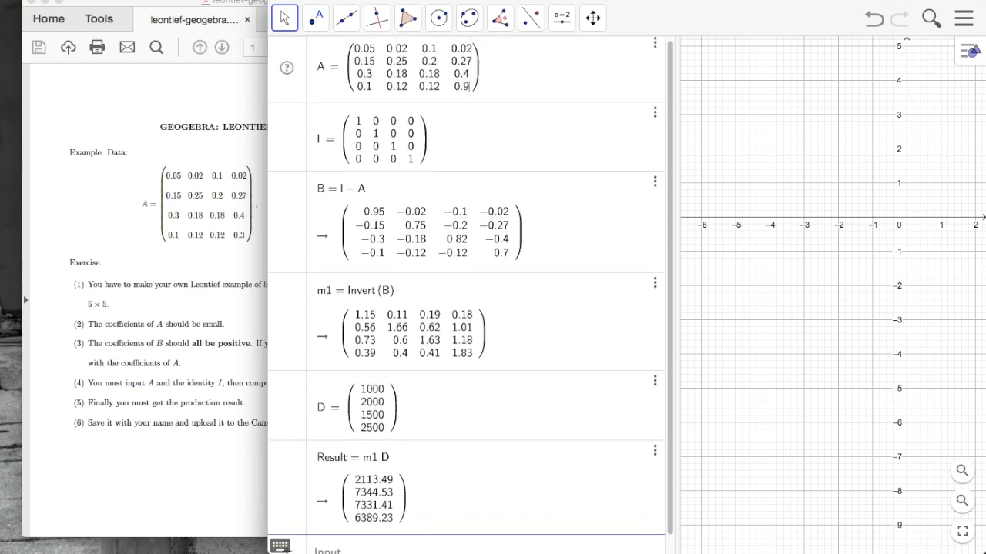
key("Return")
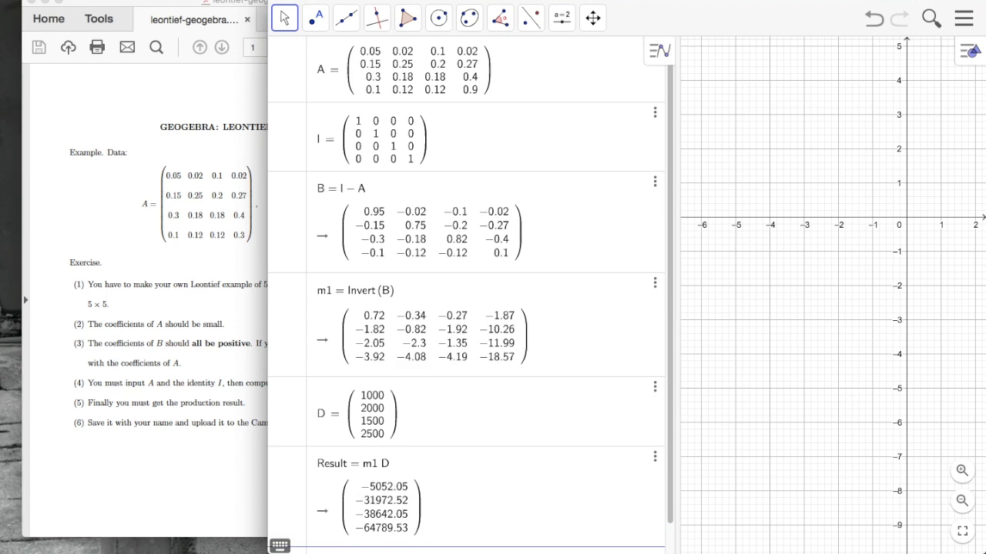